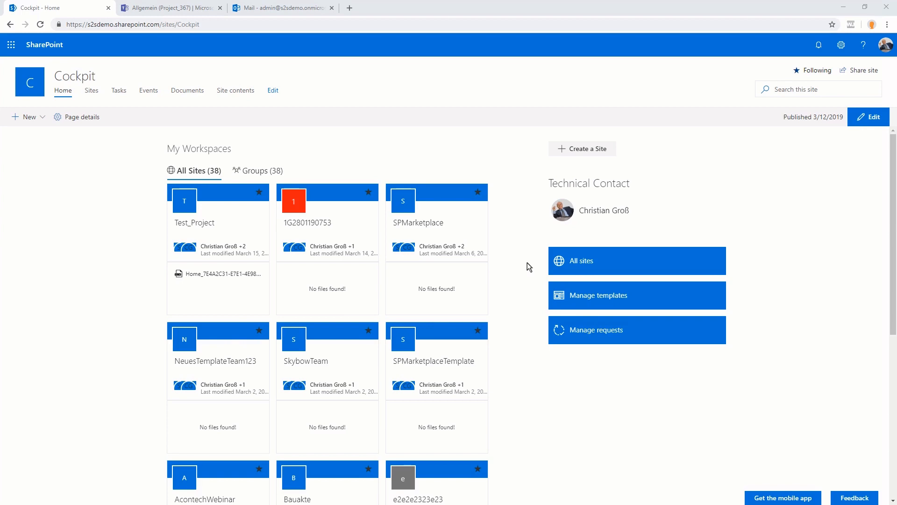
Switch to Microsoft Teams, examine the channels of the Project_Team team, and return to the SharePoint Cockpit site
left_click(159, 8)
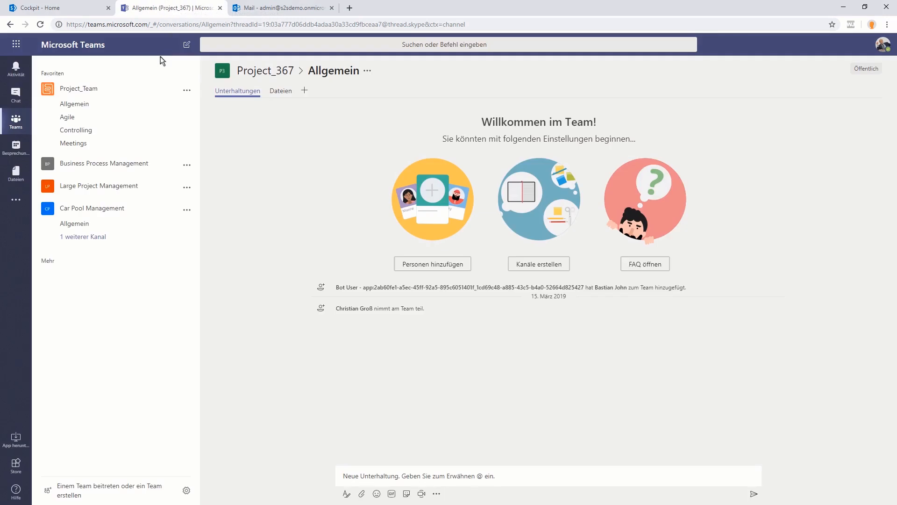
left_click(88, 100)
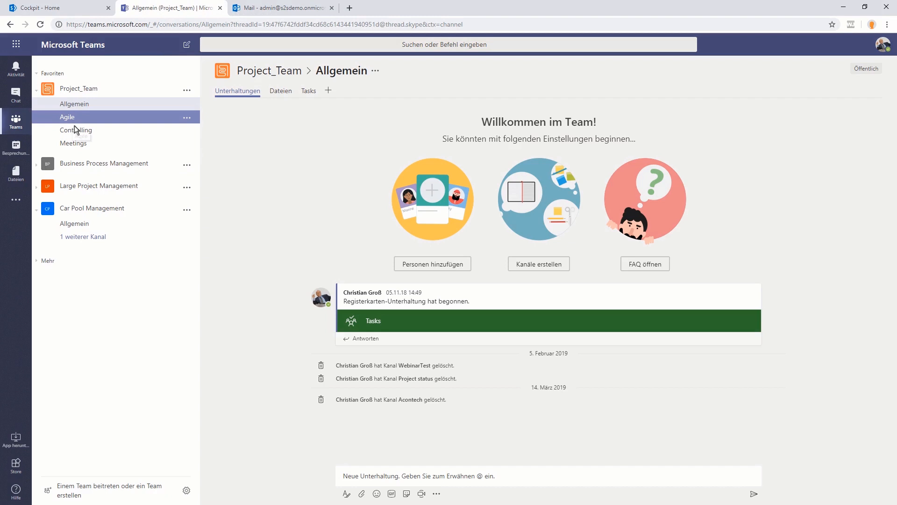
left_click(80, 6)
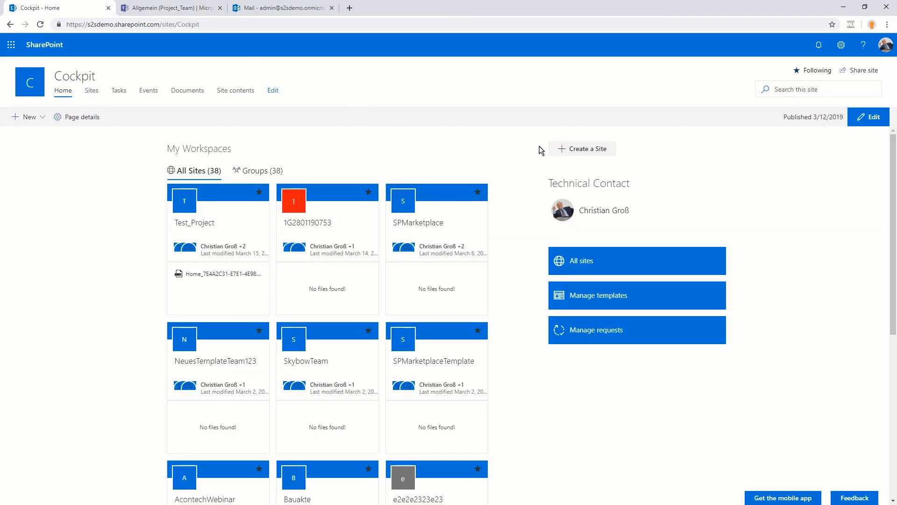
Start creating a new site of type Team based on the Project_Team template
left_click(591, 152)
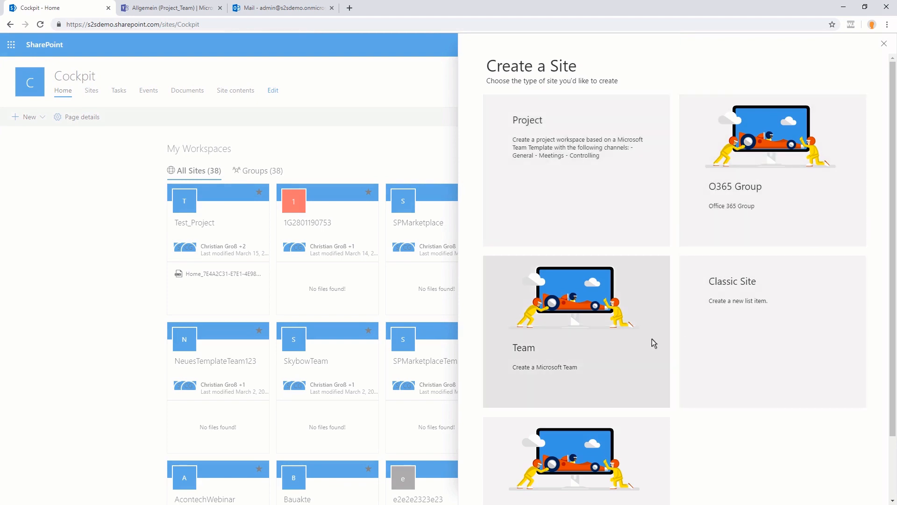
scroll(654, 343, "down", 2)
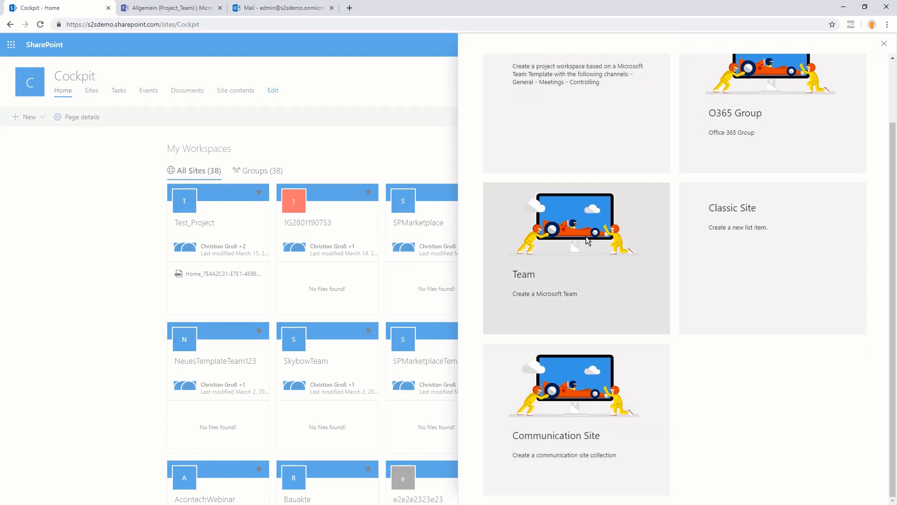
left_click(586, 237)
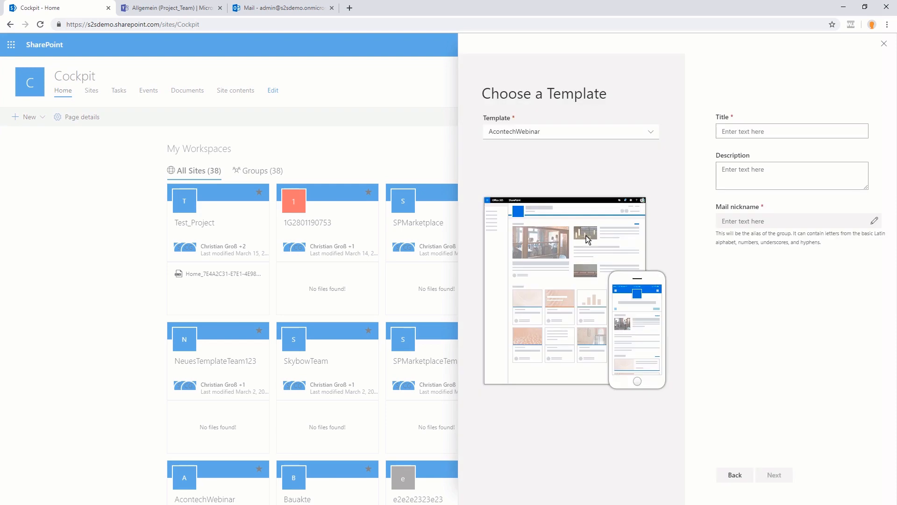
left_click(646, 132)
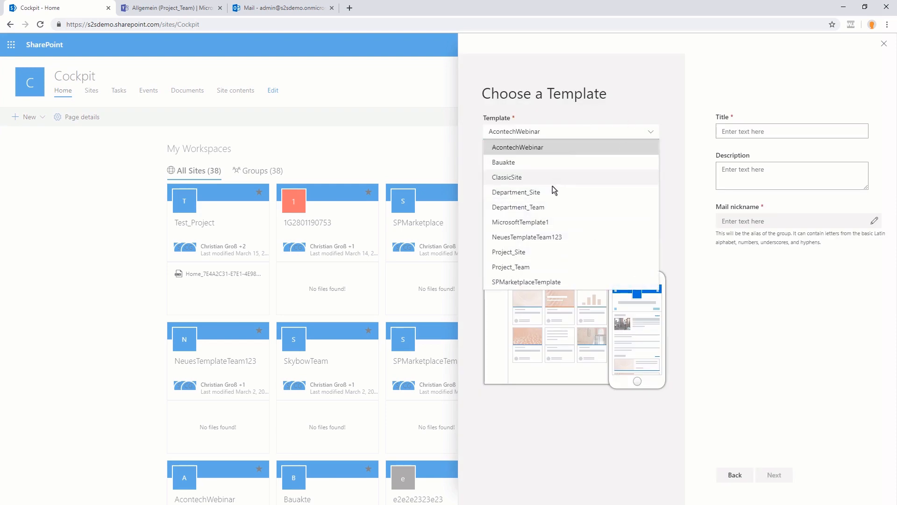
left_click(525, 270)
Give the new team the title "Leadership Circle" and the description "....", and continue to the membership settings
left_click(743, 132)
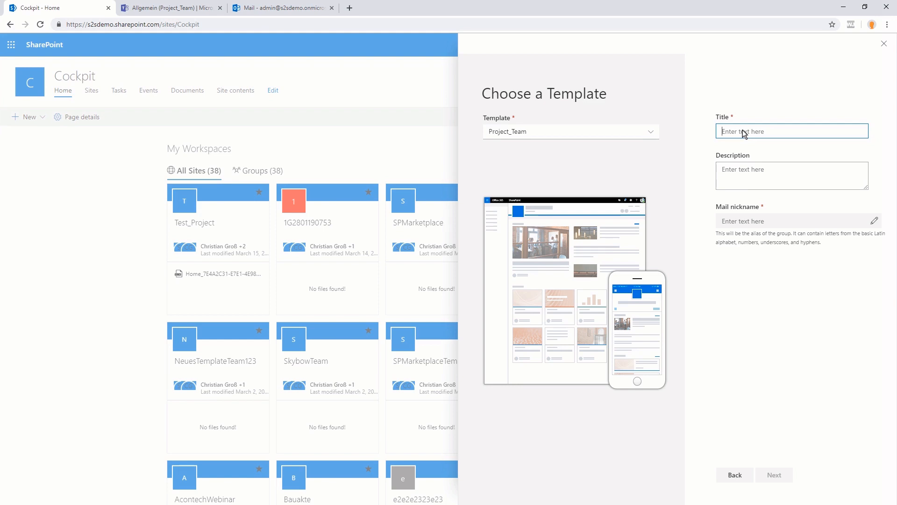
type("Leadershi")
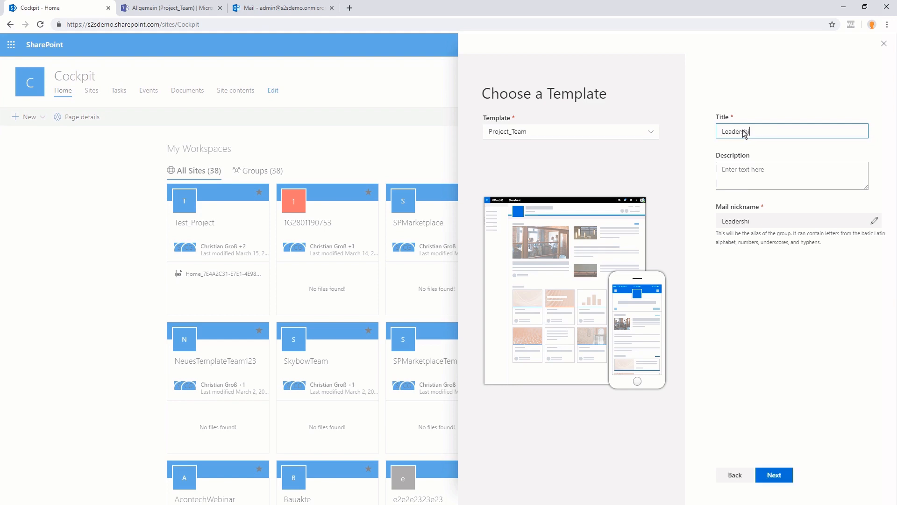
type("p Circle")
key("Tab")
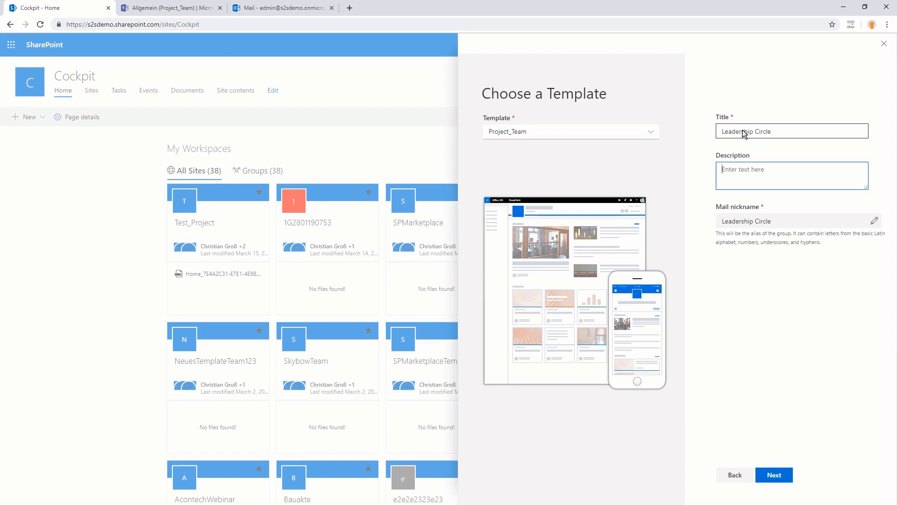
type("....")
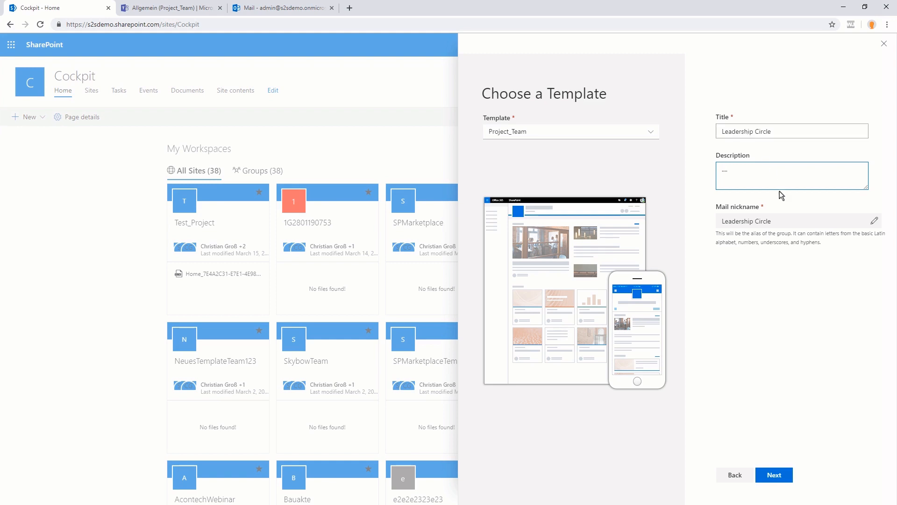
left_click(783, 475)
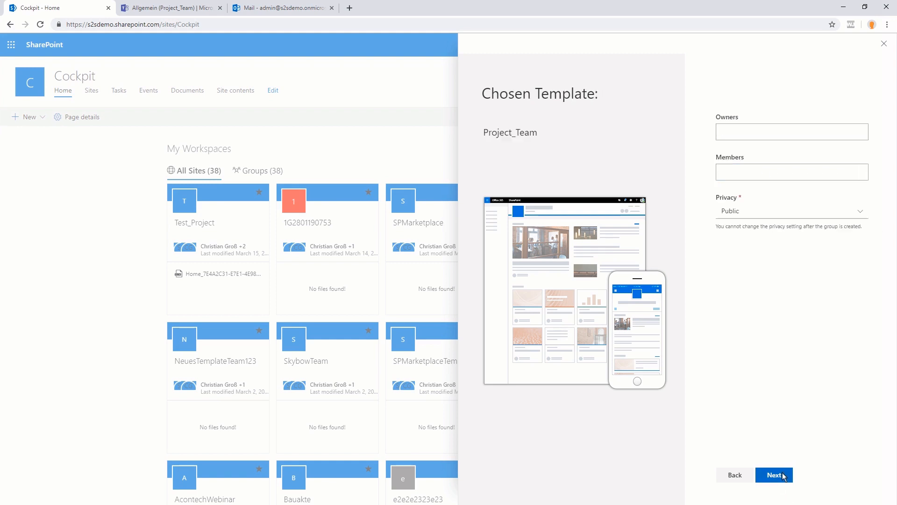
Assign the team's owner and member, keep the privacy set to Public, and continue to the additional details
left_click(782, 135)
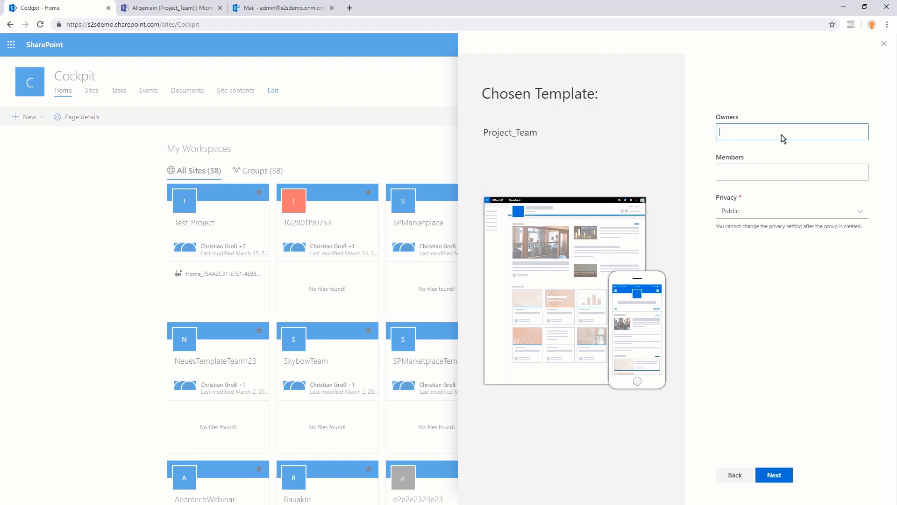
type("christian")
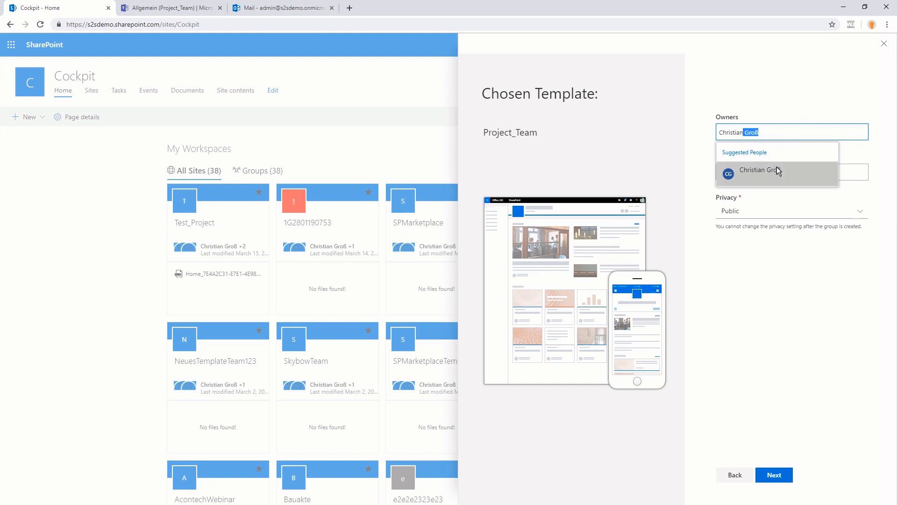
left_click(775, 170)
left_click(761, 185)
type("bastian")
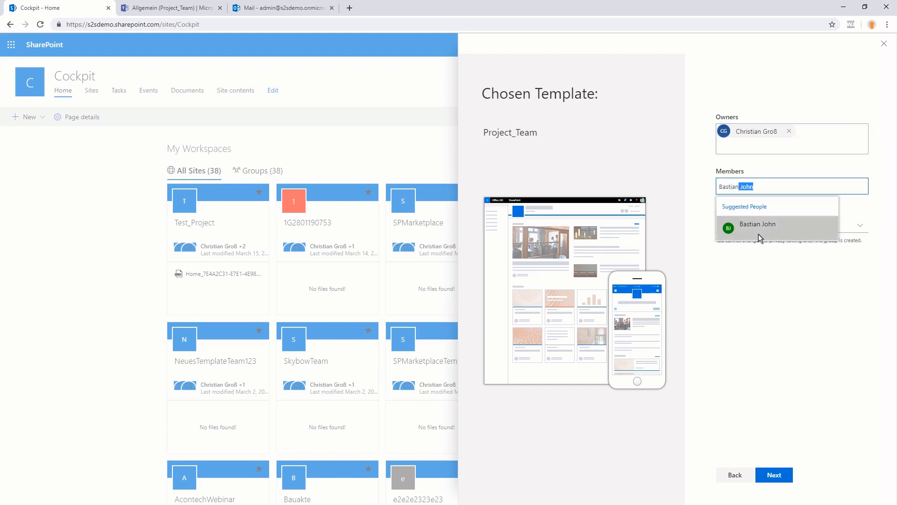
left_click(758, 234)
left_click(839, 226)
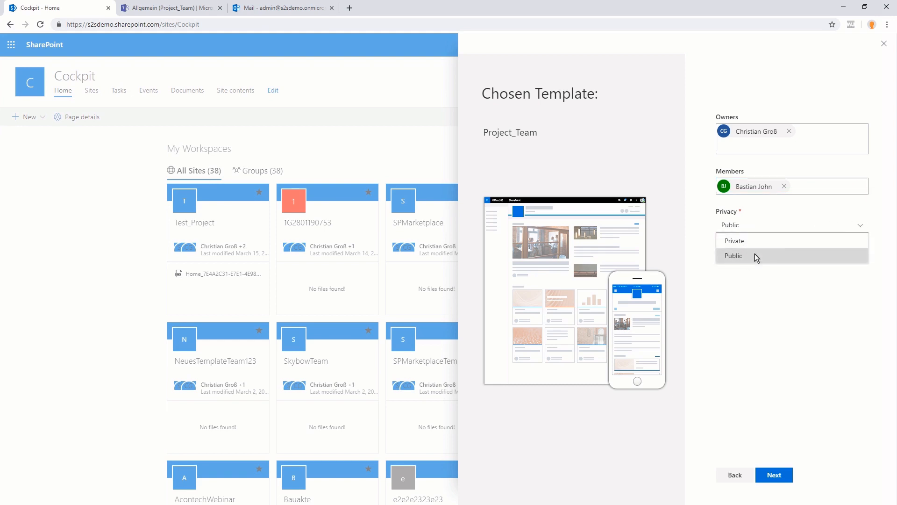
left_click(862, 228)
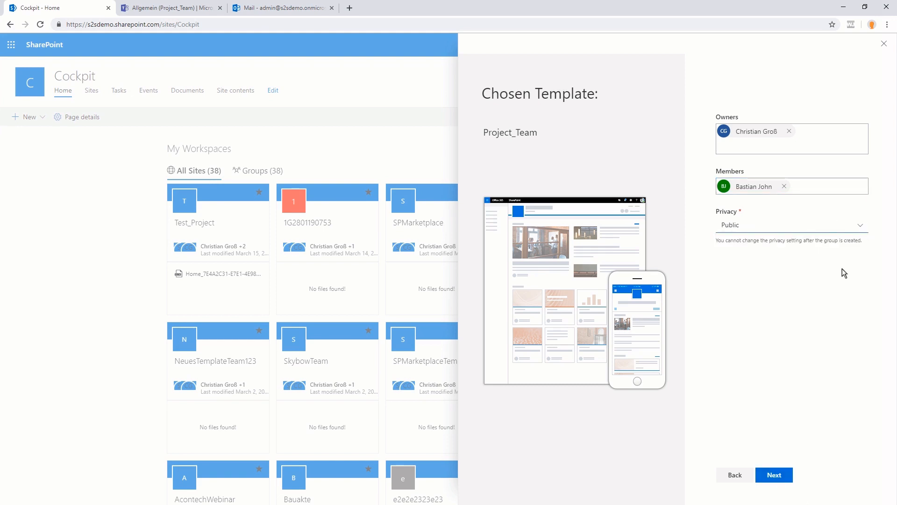
left_click(785, 475)
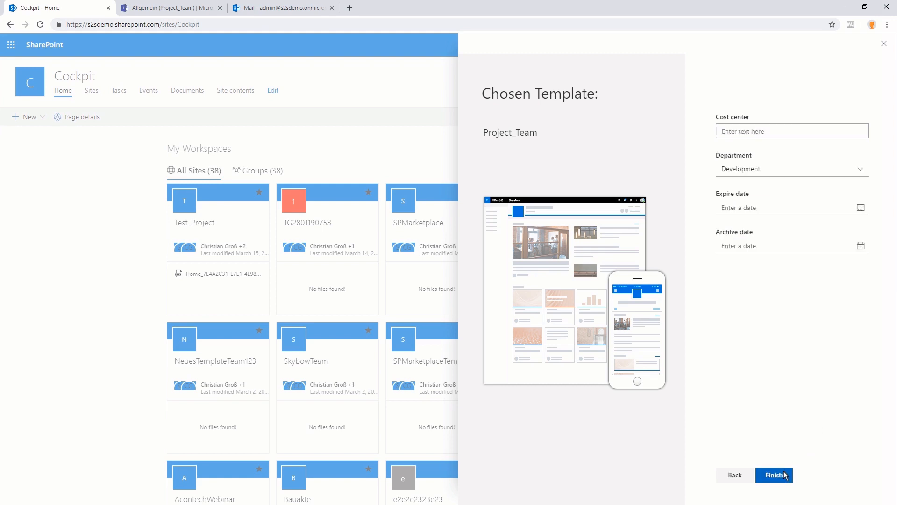
Set the cost center to 12374 and the department to Management
left_click(740, 135)
type("12374")
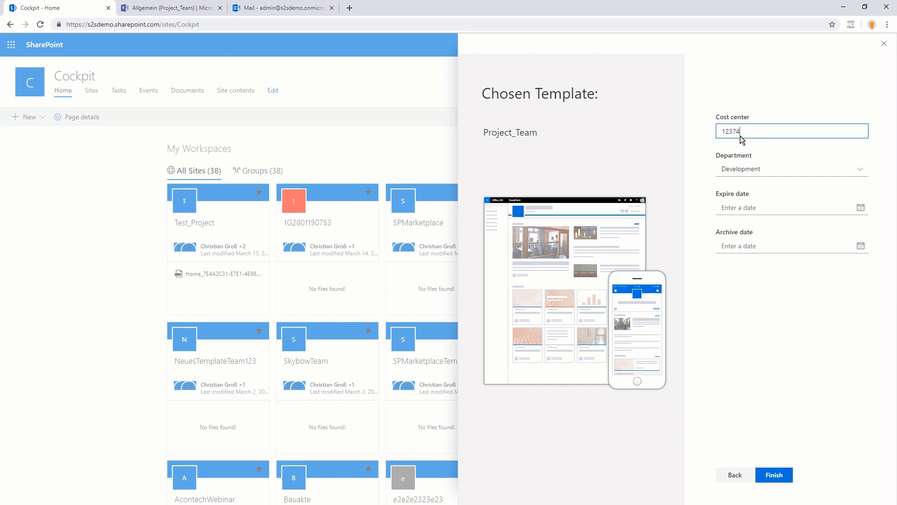
left_click(737, 170)
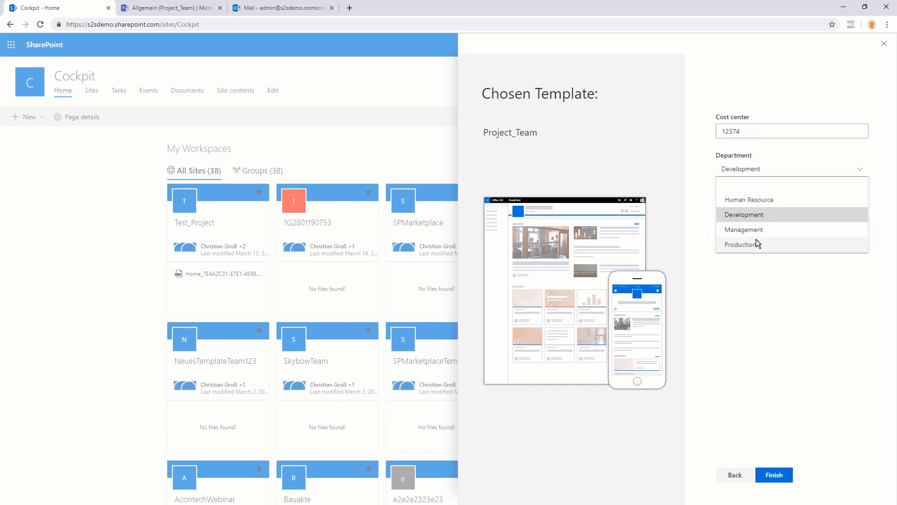
left_click(761, 200)
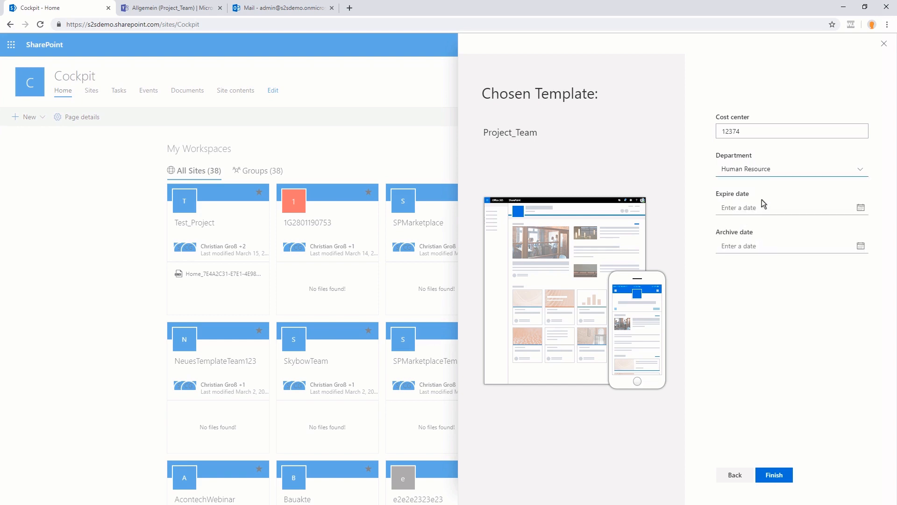
left_click(769, 174)
left_click(755, 230)
Set the expire date to 7.4.2019 and the archive date to 8.4.2019, and submit the site request
left_click(752, 207)
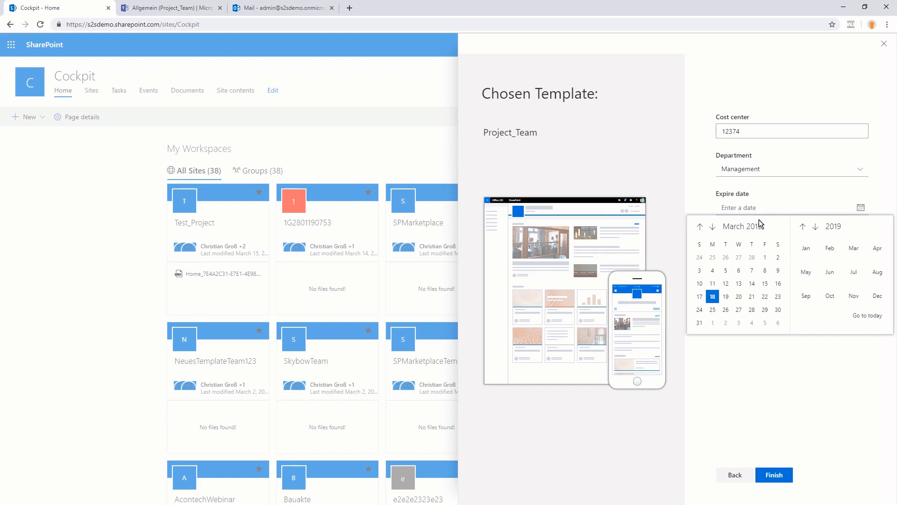
left_click(712, 227)
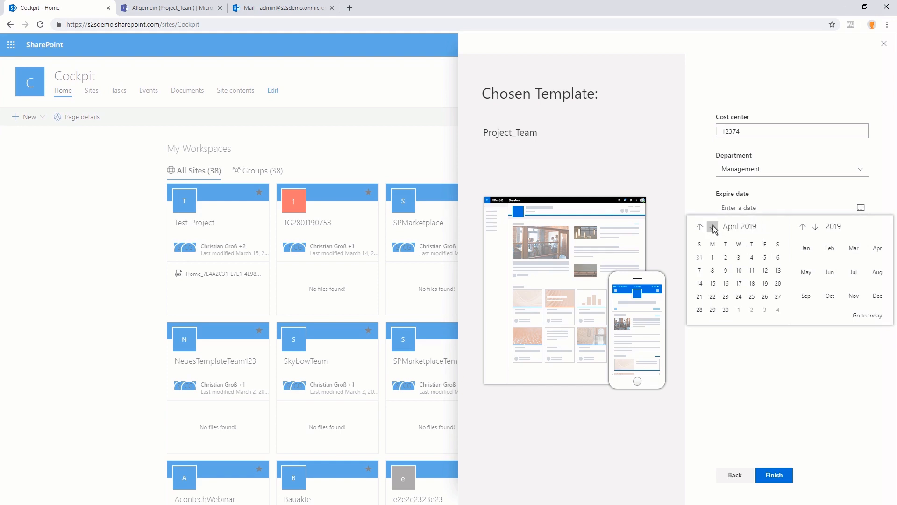
left_click(713, 270)
left_click(726, 247)
left_click(712, 265)
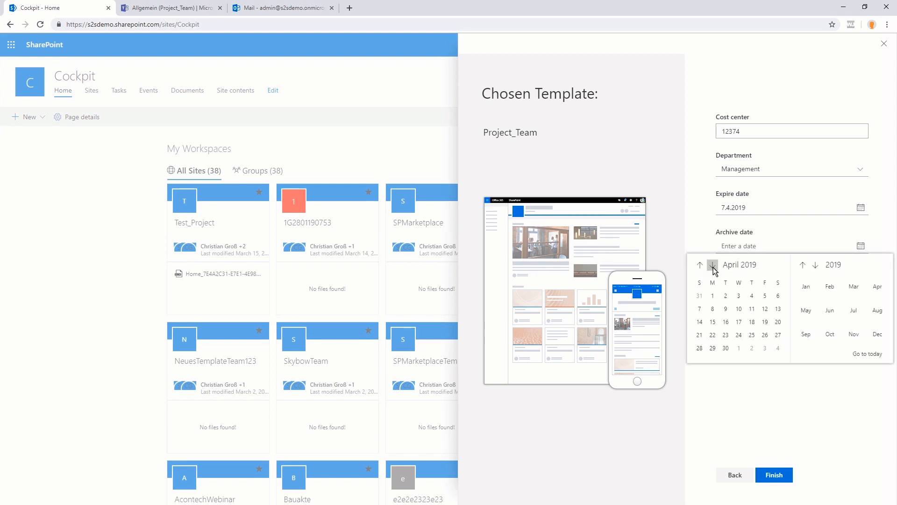
left_click(711, 310)
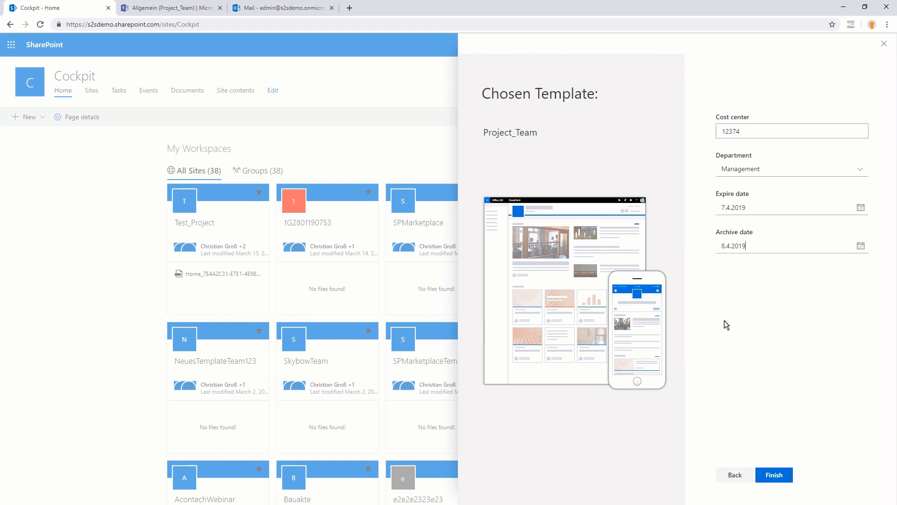
left_click(774, 475)
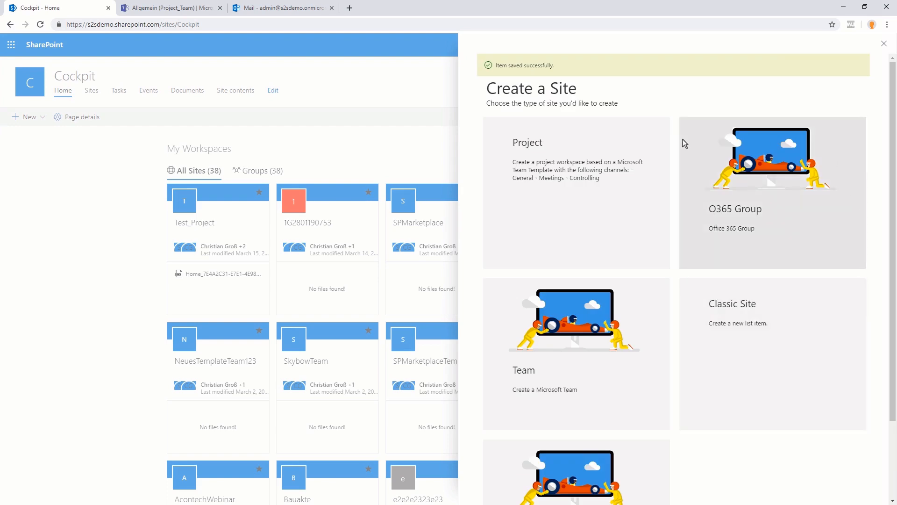
left_click(884, 44)
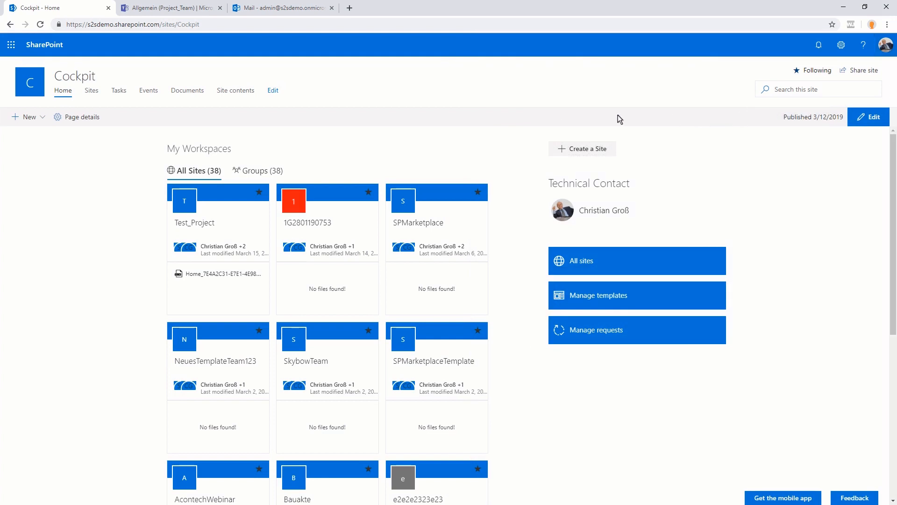
Open the Workspaces list from the Cockpit site contents and check the status of the Leadership Circle request
left_click(235, 91)
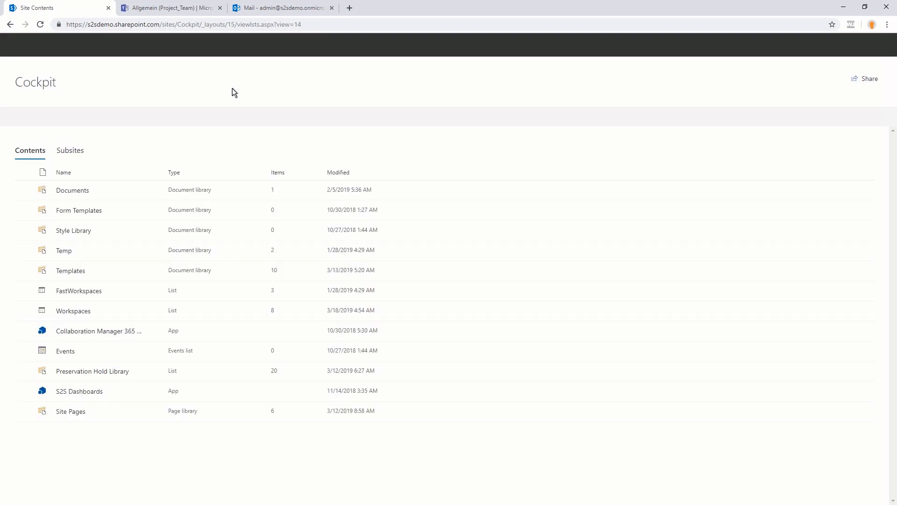
left_click(79, 309)
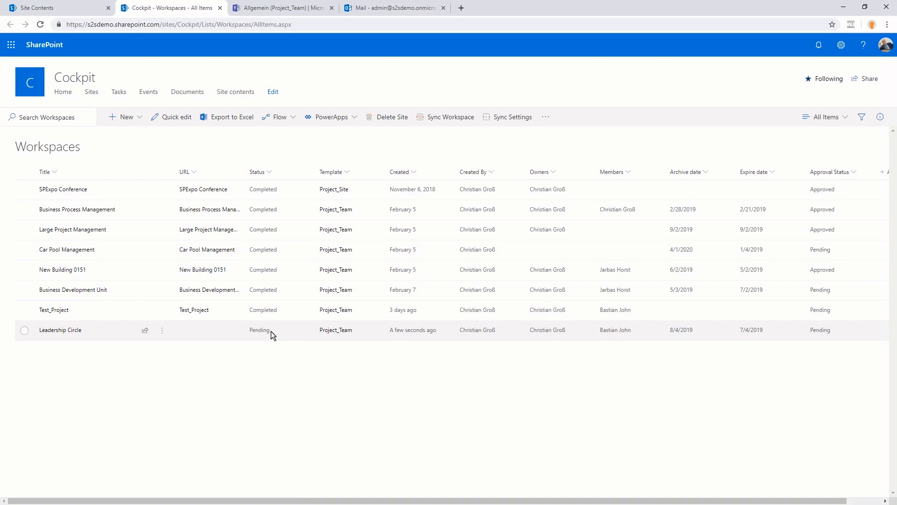
Switch to Outlook and approve the Leadership Circle request from its review e-mail with the reason "ok"
left_click(393, 6)
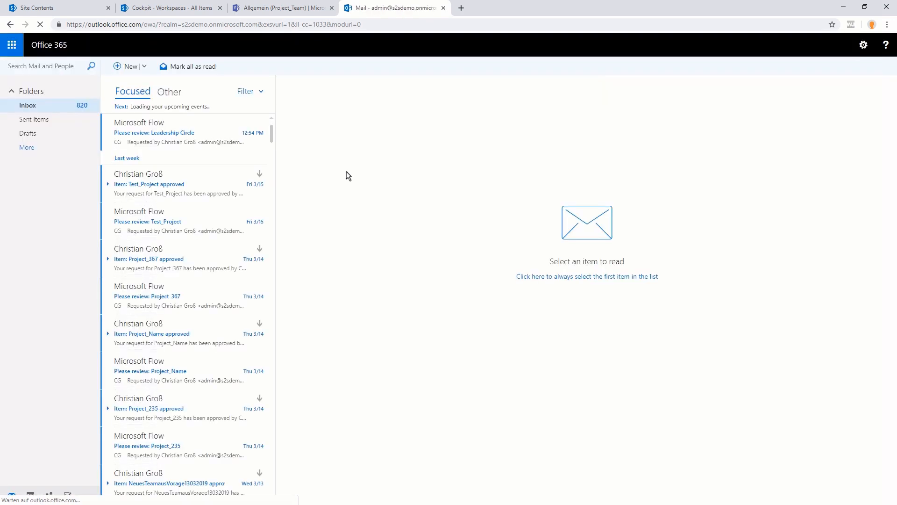
left_click(170, 135)
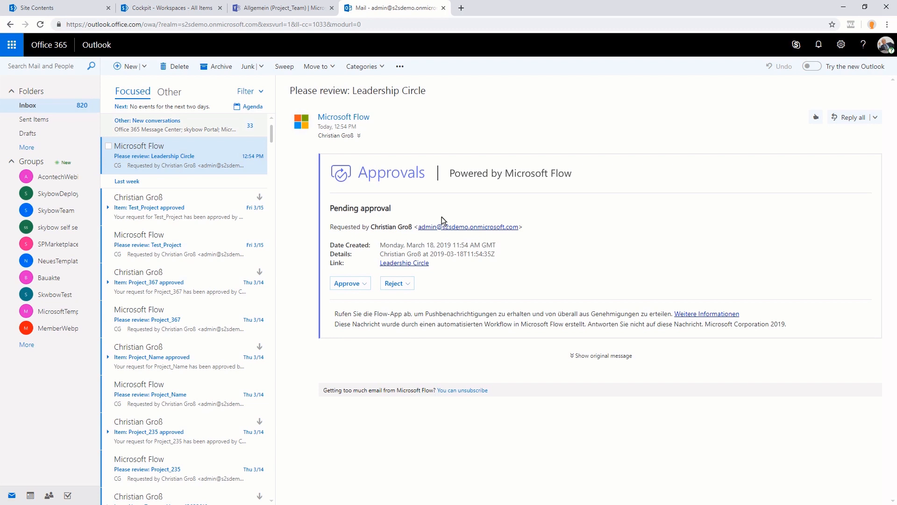
left_click(363, 283)
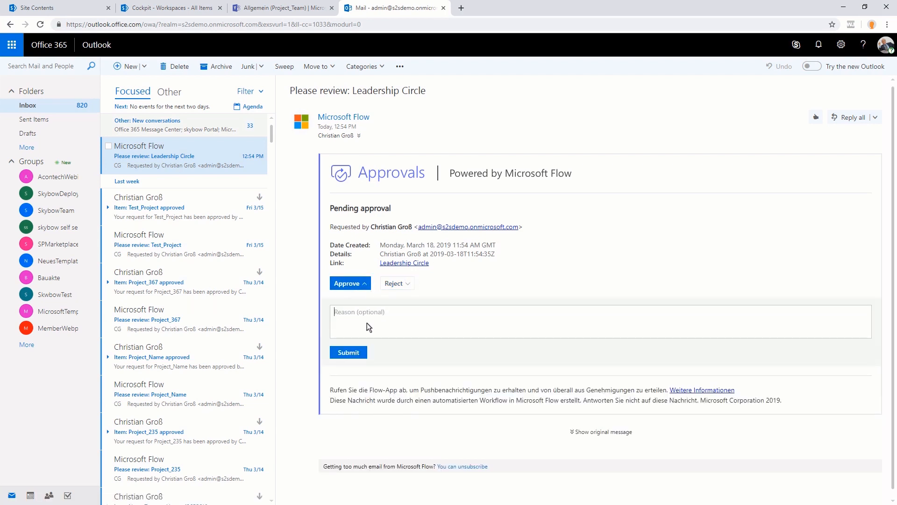
type("ok")
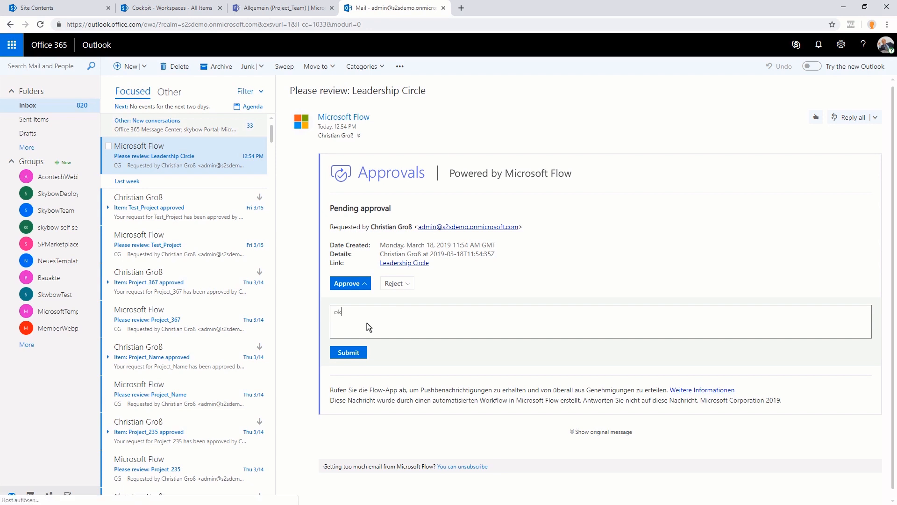
left_click(358, 354)
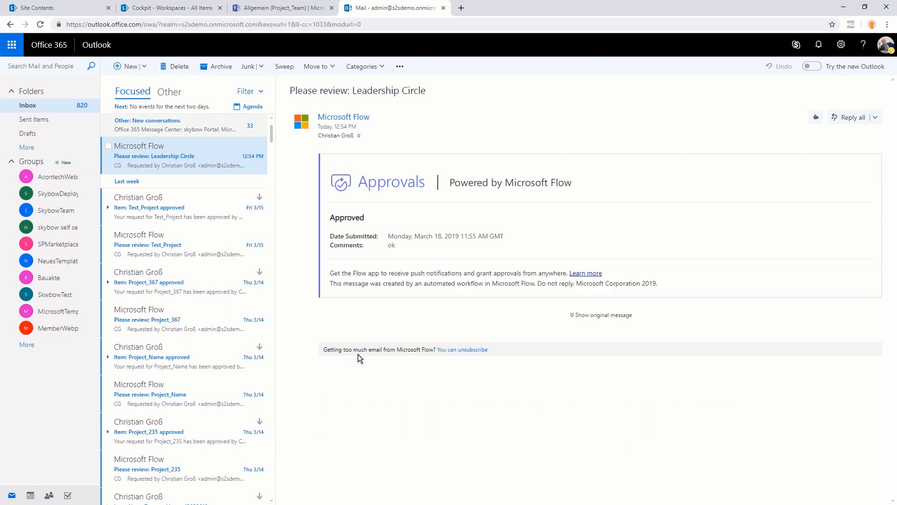
Switch back to the SharePoint Workspaces list and refresh it to follow the provisioning status of Leadership Circle
left_click(162, 3)
key("F5")
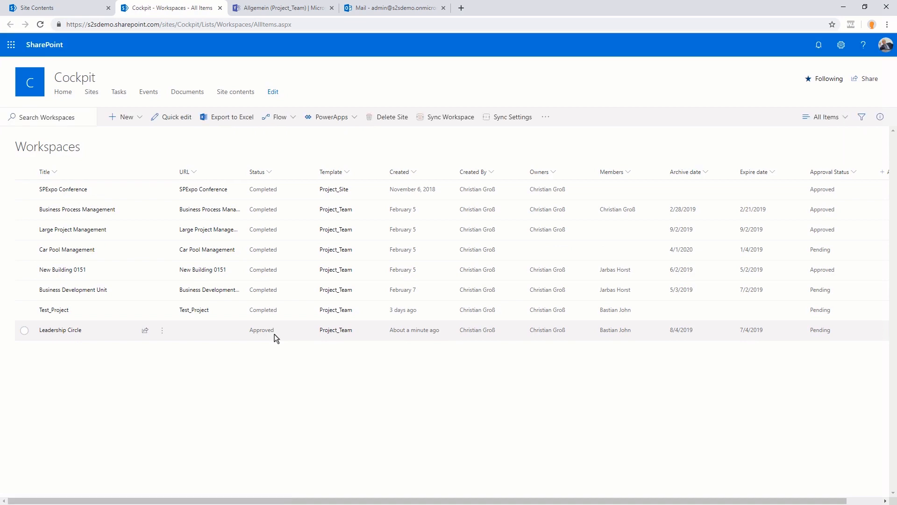
key("F5")
key("F5")
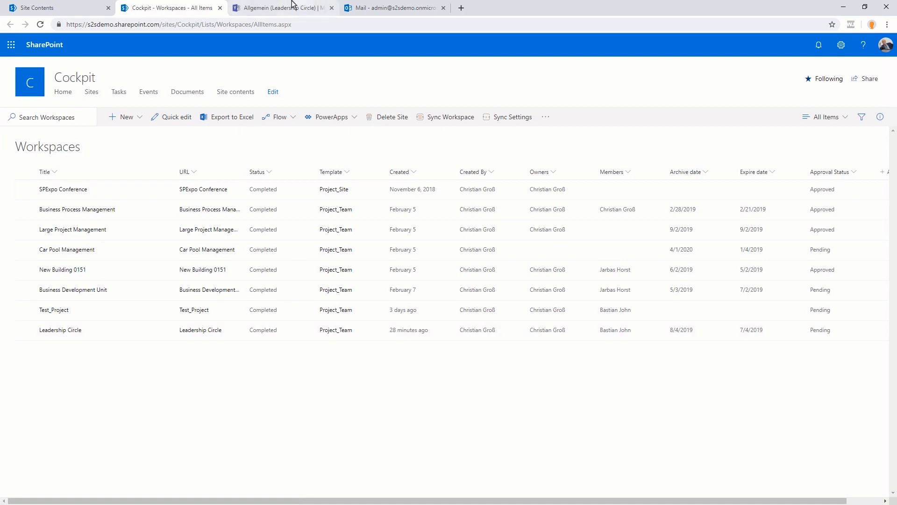
Examine the channels of the new Leadership Circle team in Microsoft Teams and return to the SharePoint Workspaces list
left_click(269, 6)
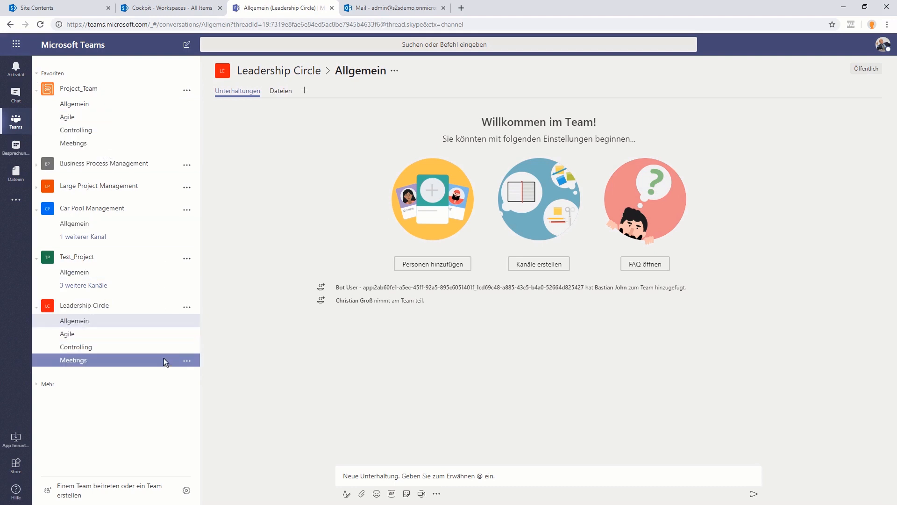
left_click(201, 8)
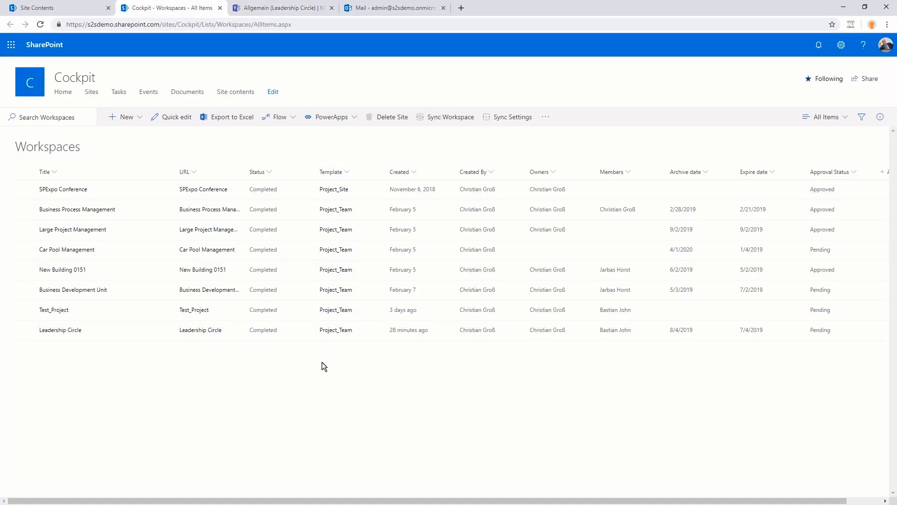